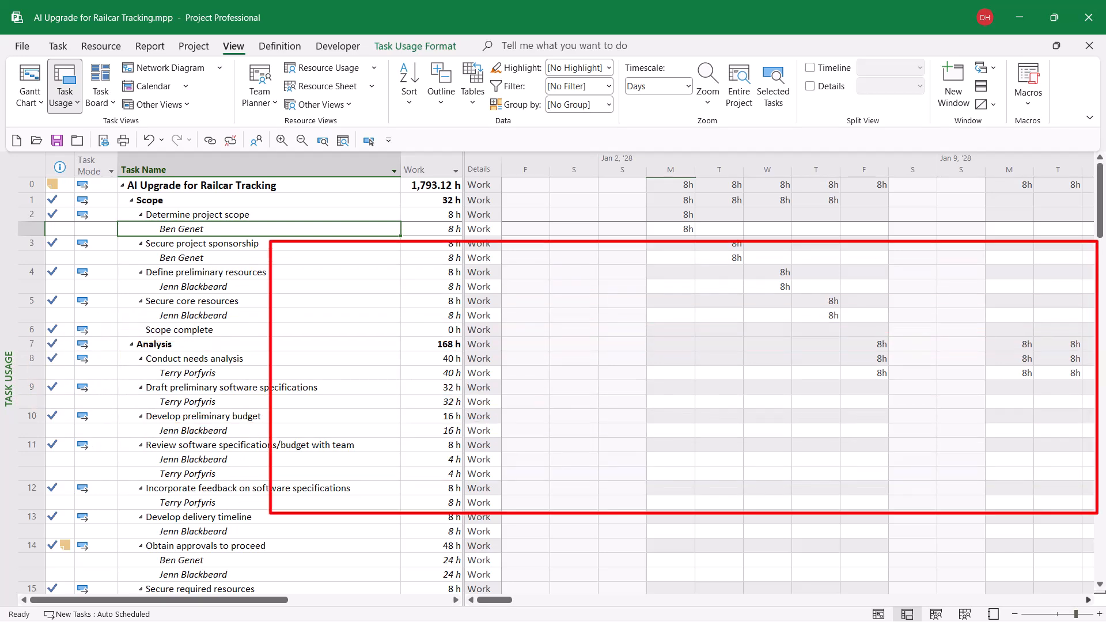
# - Examine the timephased Work values for the Determine project scope task and its resource assignment
pyautogui.hscroll(2, 778, 375)
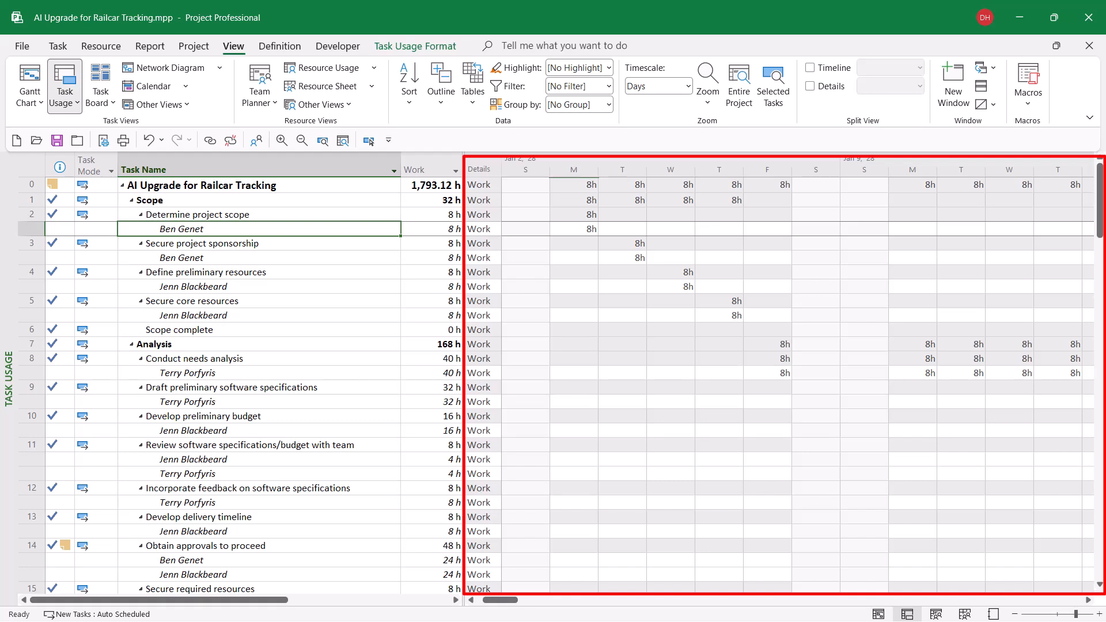
pyautogui.click(479, 215)
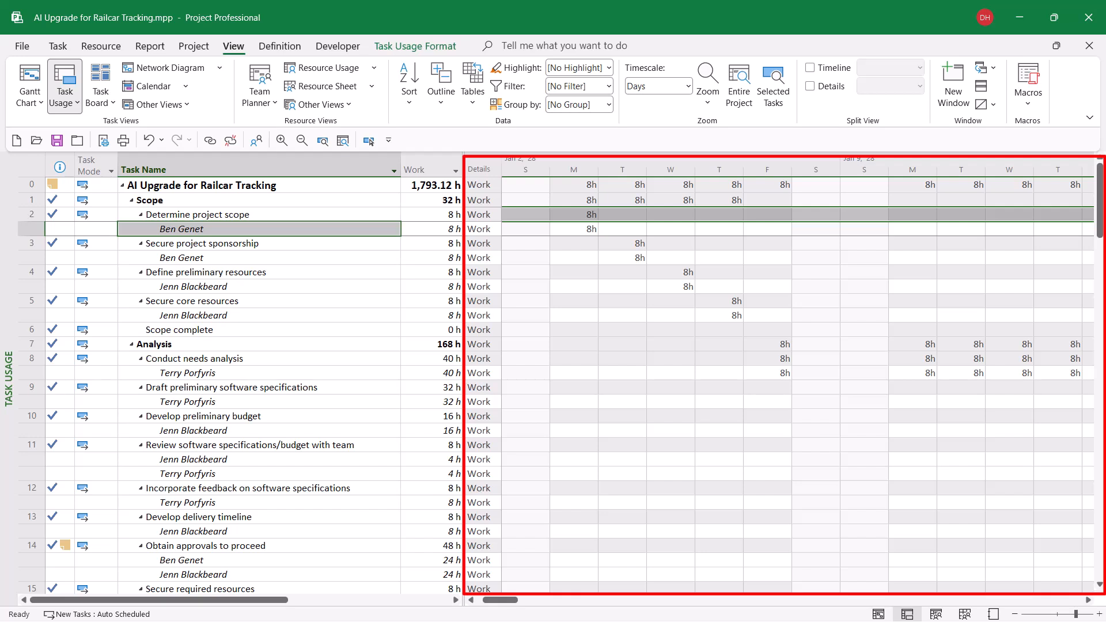
pyautogui.click(478, 229)
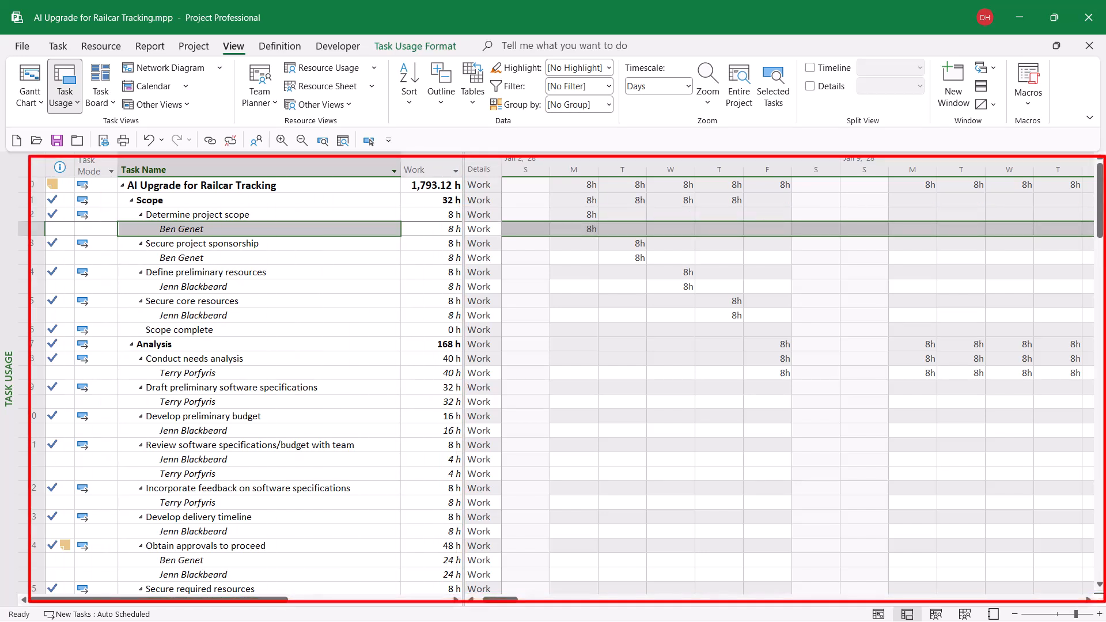
pyautogui.click(573, 229)
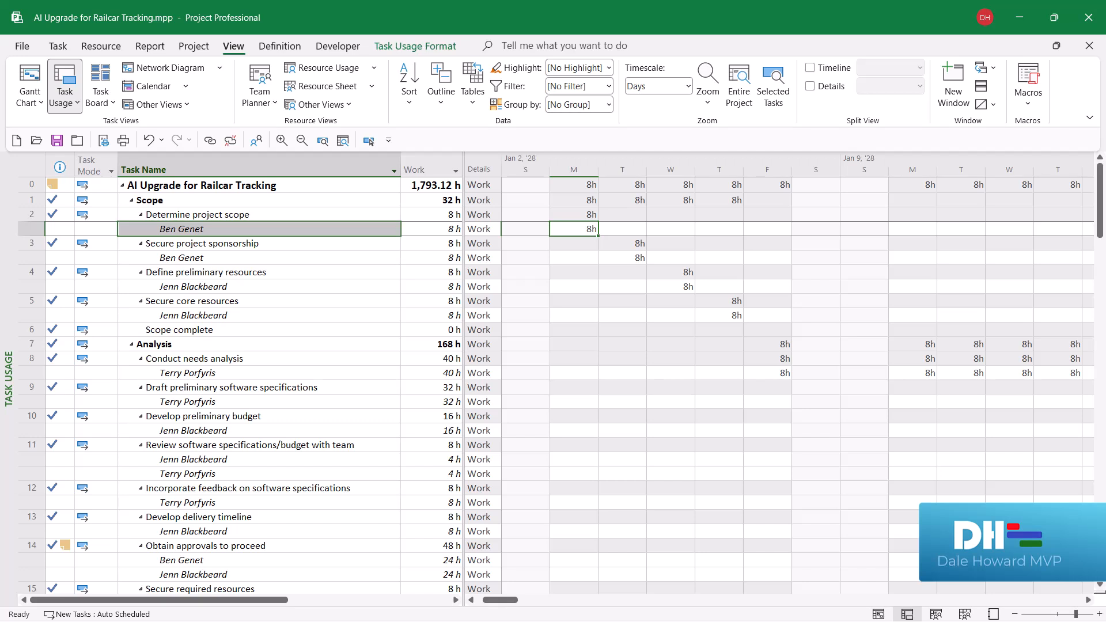
# - Add Actual Work and Baseline Work rows to the timephased details of the Task Usage view
pyautogui.rightClick(569, 294)
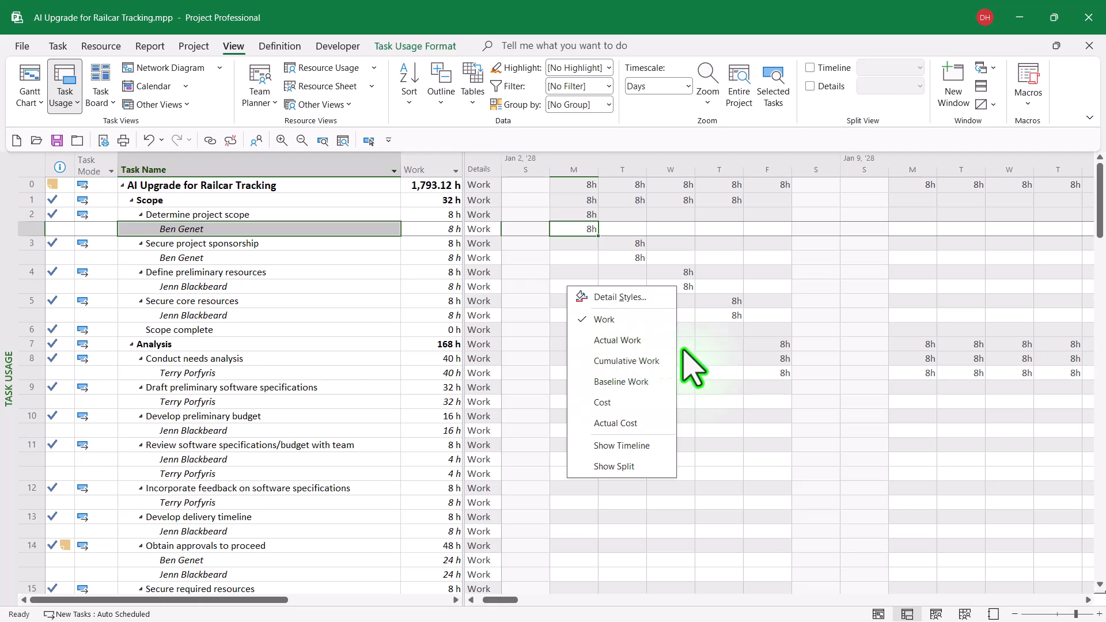
pyautogui.click(653, 340)
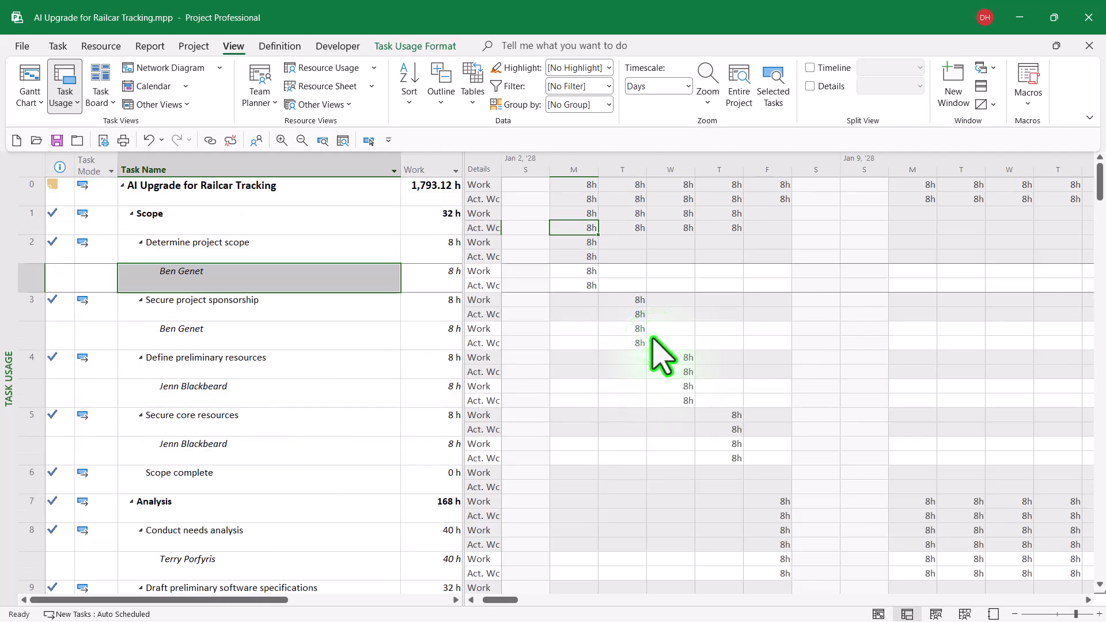
pyautogui.rightClick(604, 230)
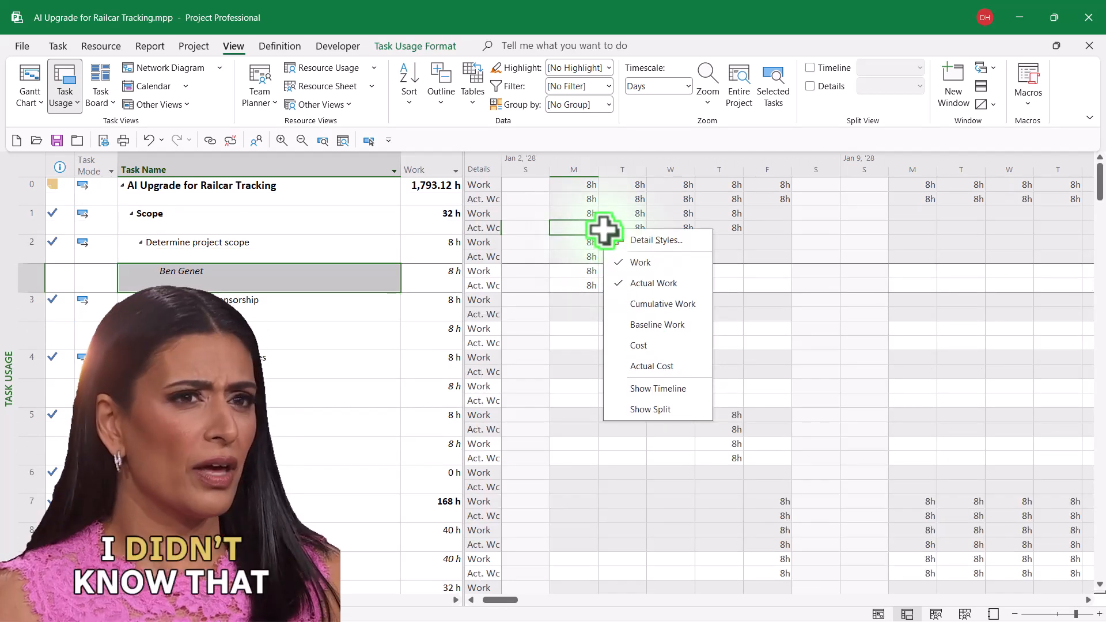
pyautogui.click(666, 324)
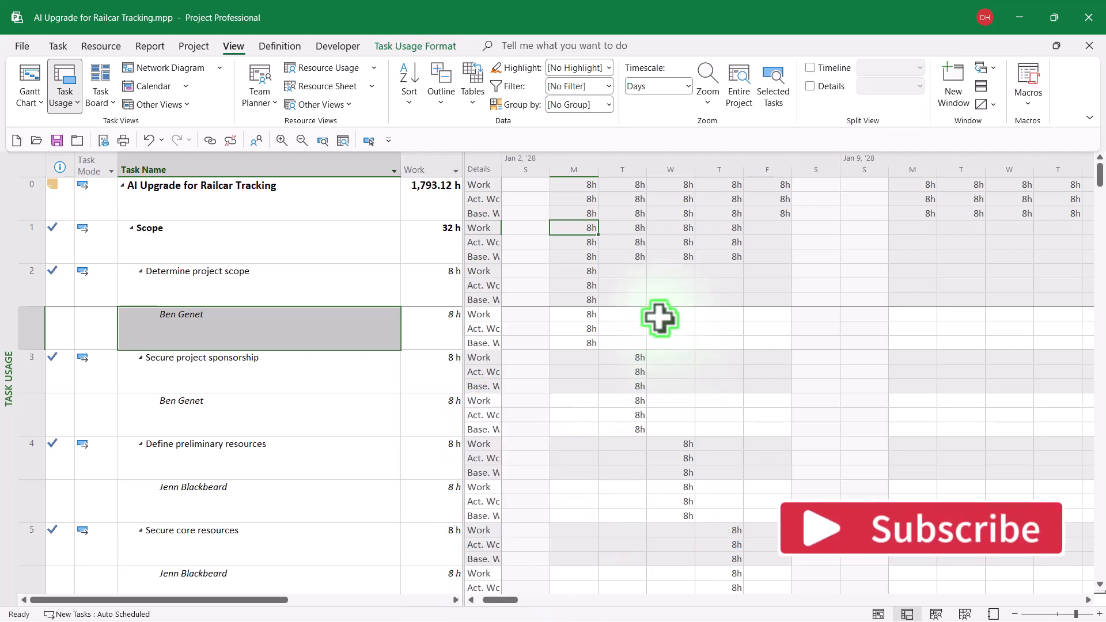
# - Reorder the detail styles so Baseline Work is first, above Work, and widen the Details column to fit its labels
pyautogui.rightClick(592, 250)
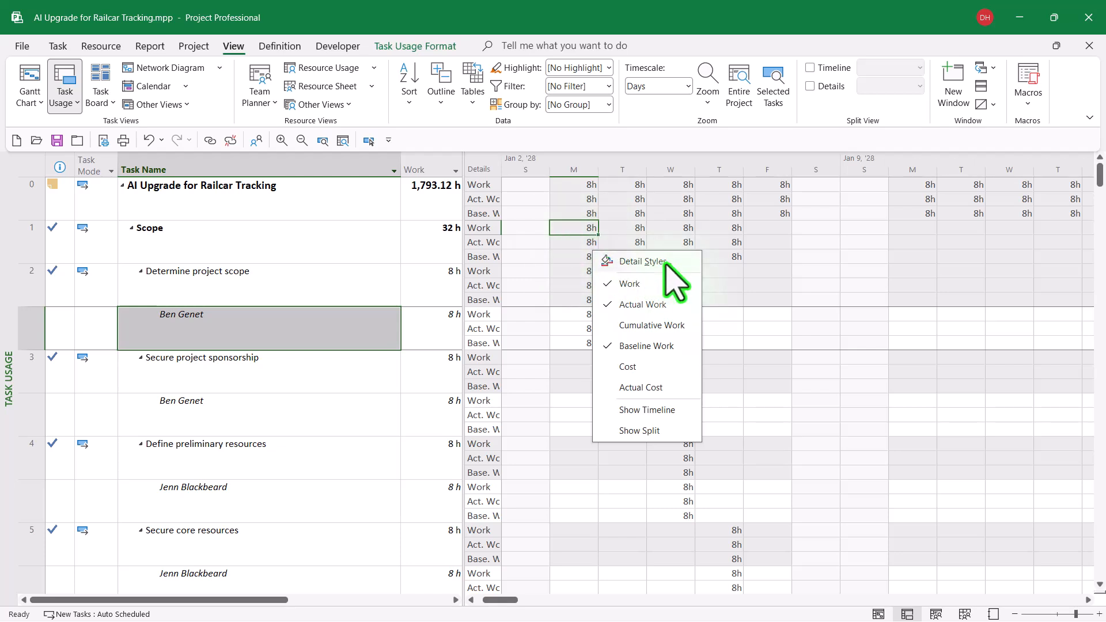
pyautogui.click(642, 262)
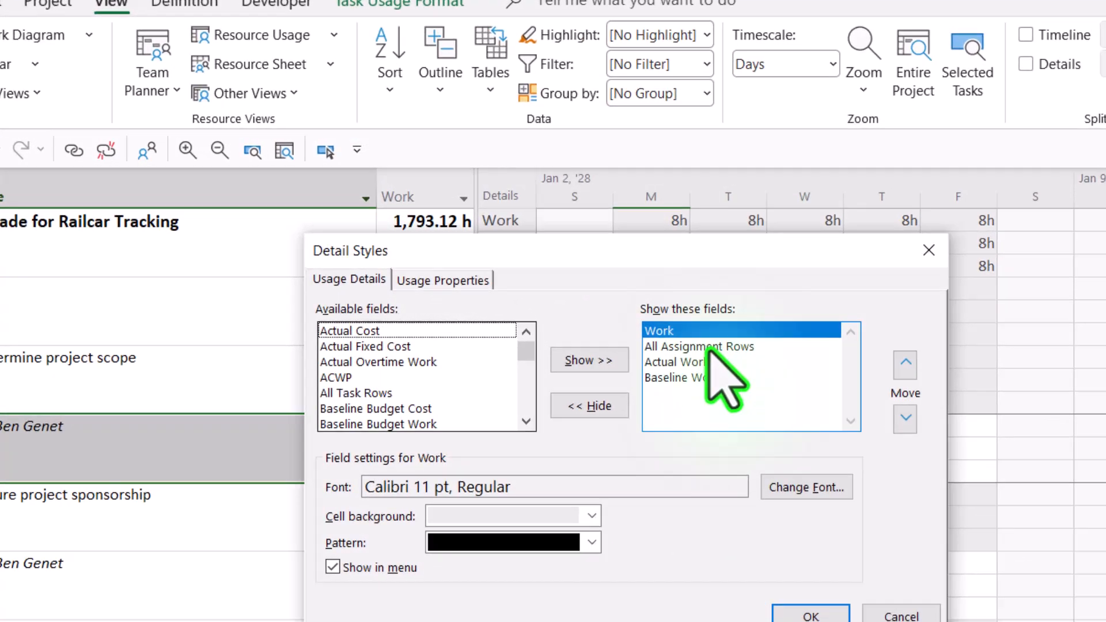
pyautogui.click(610, 265)
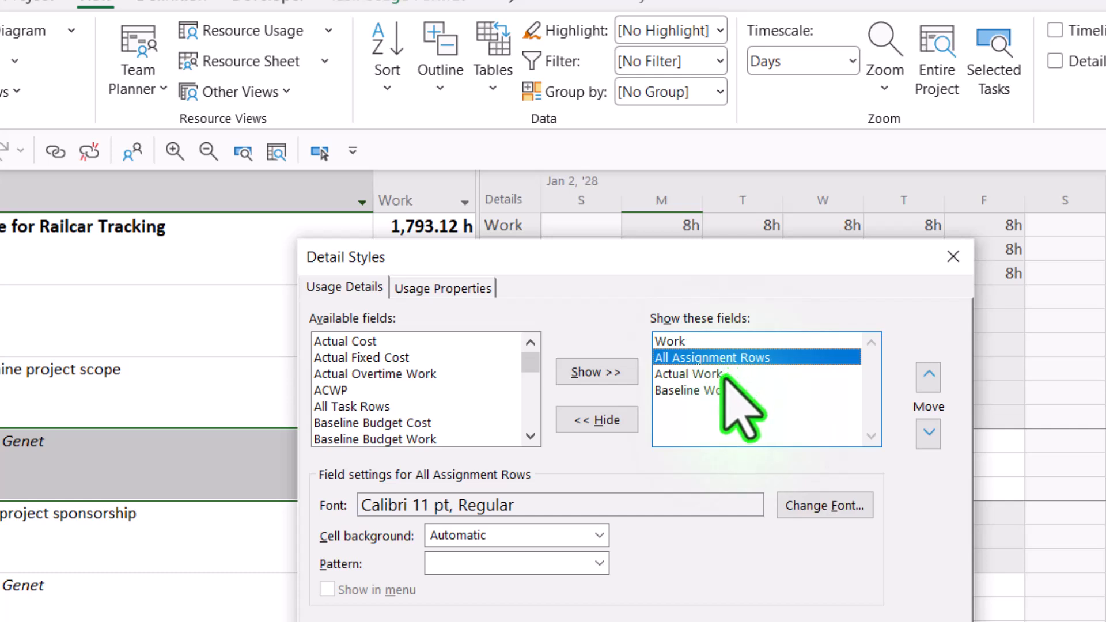
pyautogui.click(725, 375)
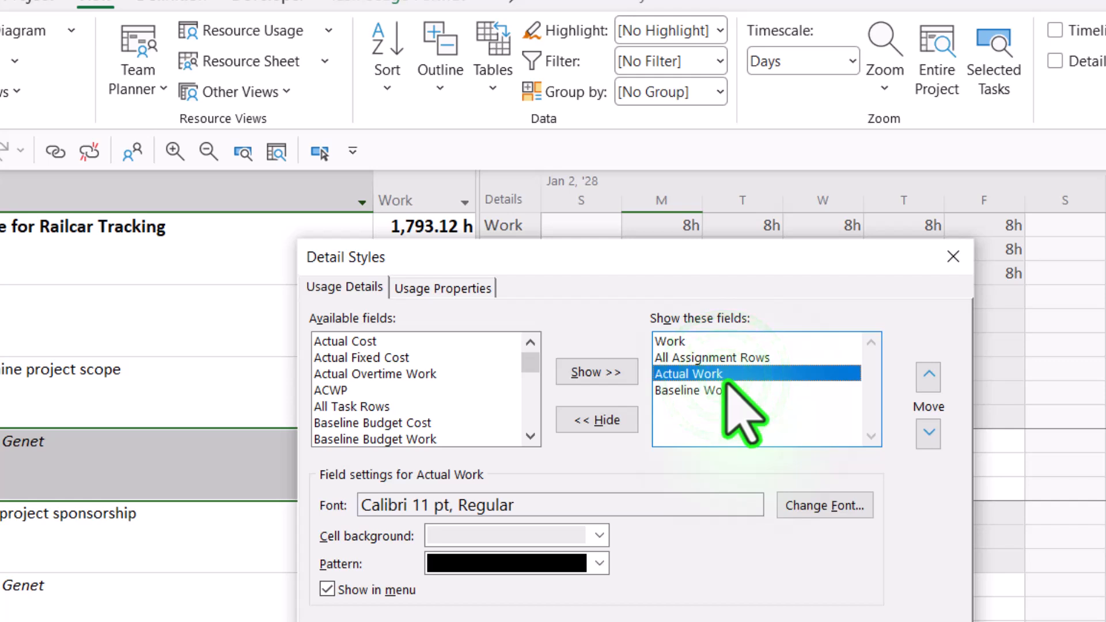
pyautogui.click(718, 391)
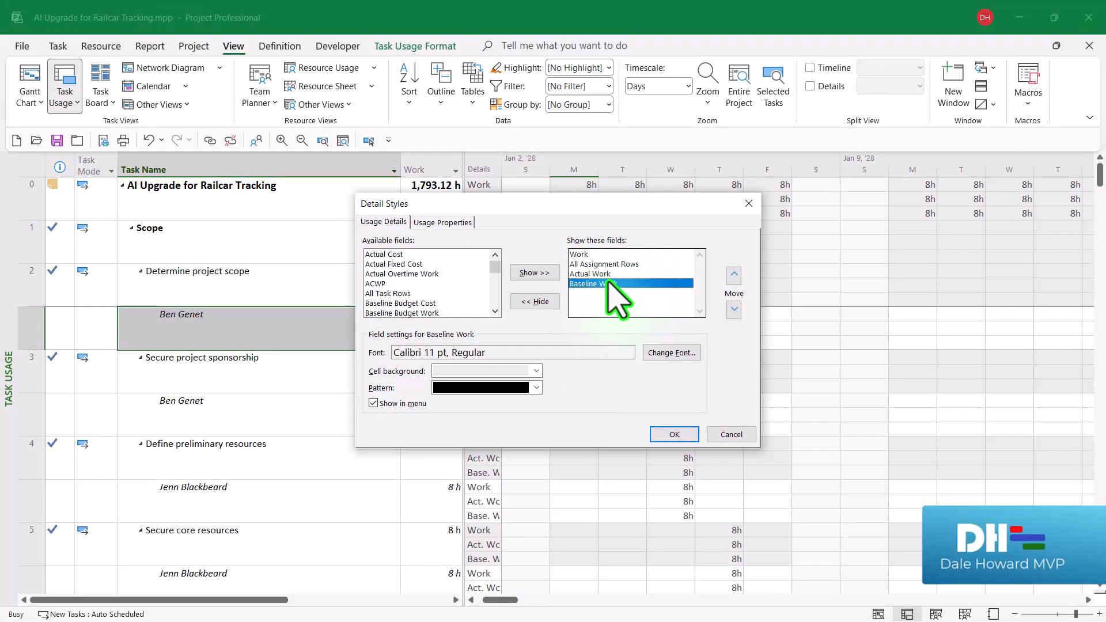
pyautogui.click(734, 274)
pyautogui.click(734, 274)
pyautogui.click(734, 274)
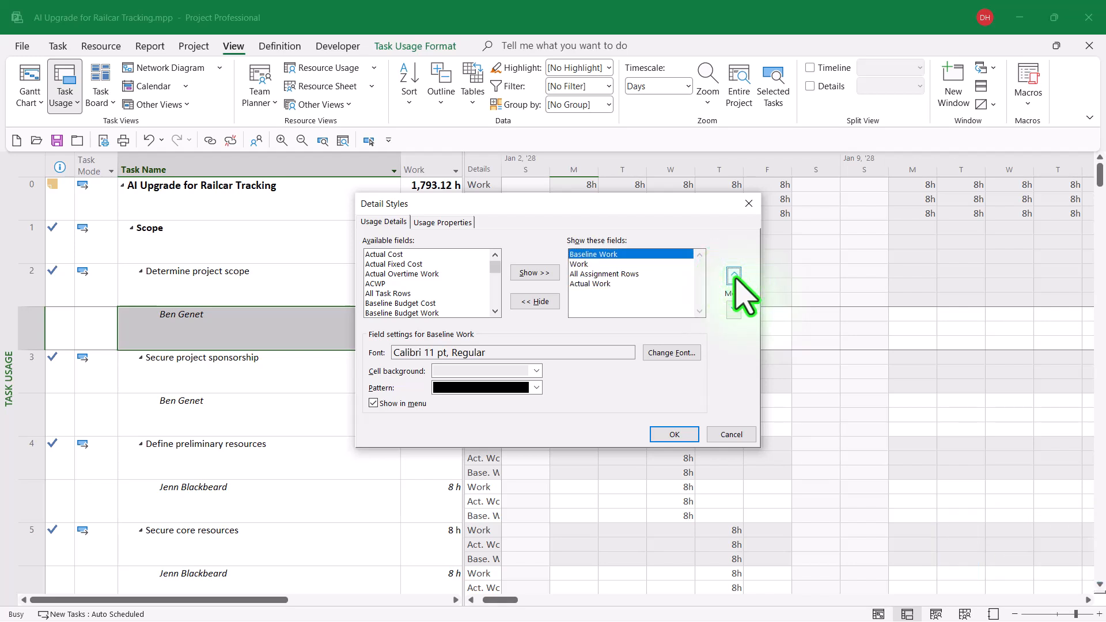
pyautogui.click(678, 435)
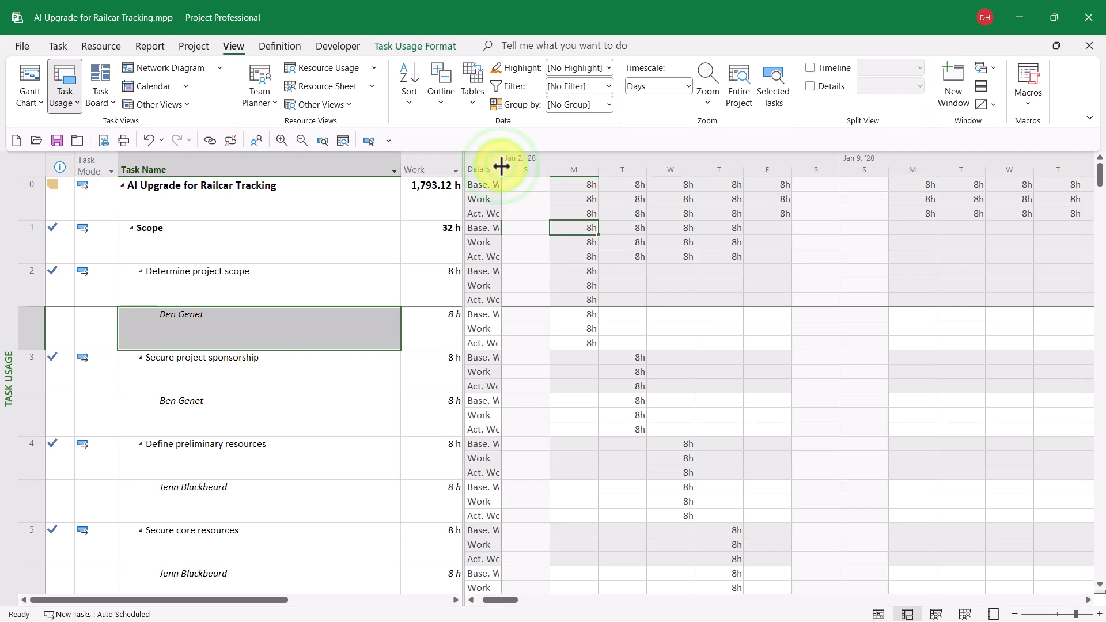
pyautogui.doubleClick(502, 166)
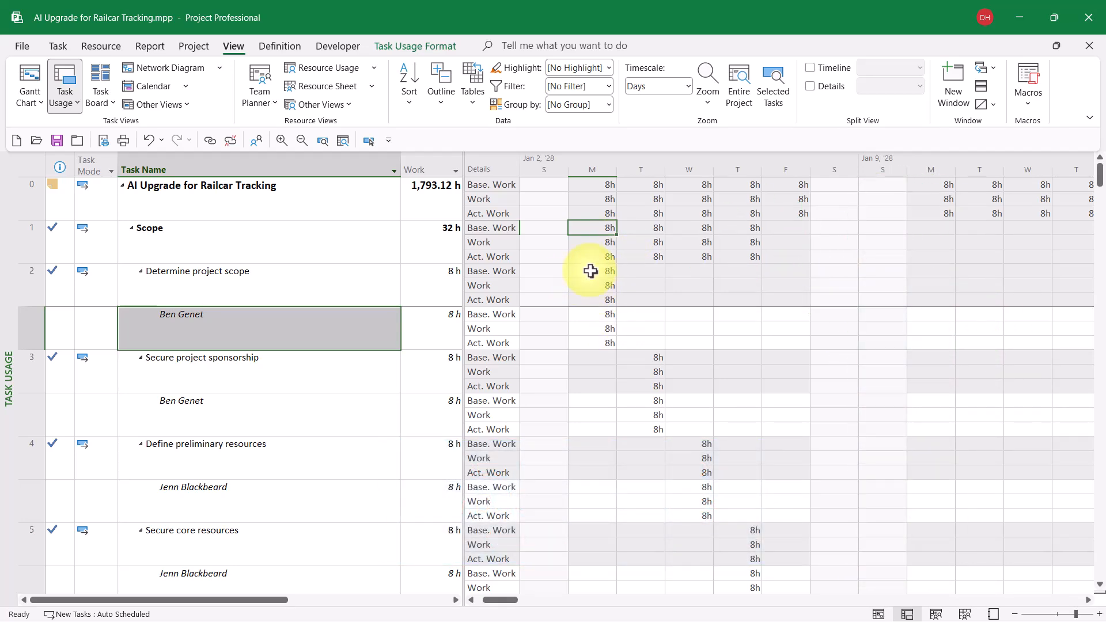
# - Compare Monday's baseline, planned and actual work for the Determine project scope task and its resource assignment
pyautogui.click(590, 271)
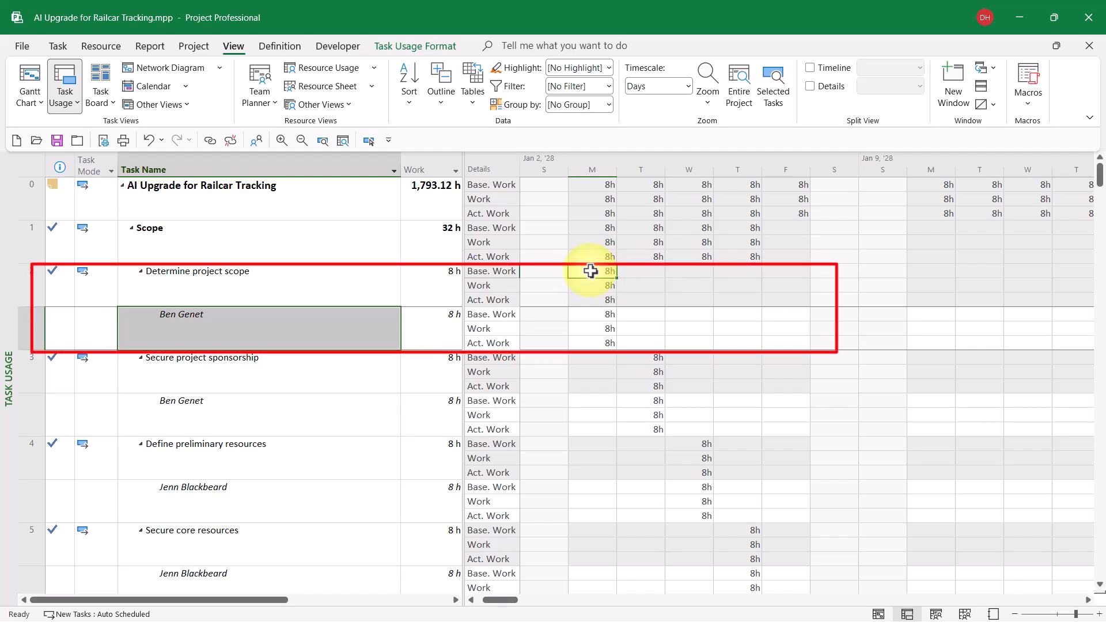
pyautogui.click(596, 287)
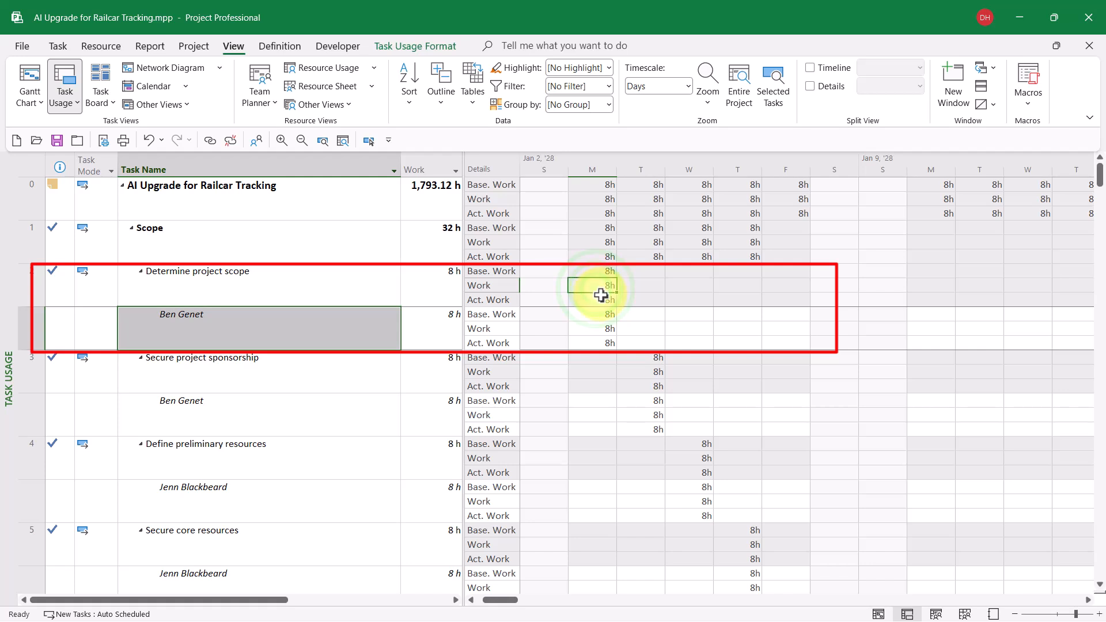
pyautogui.click(596, 300)
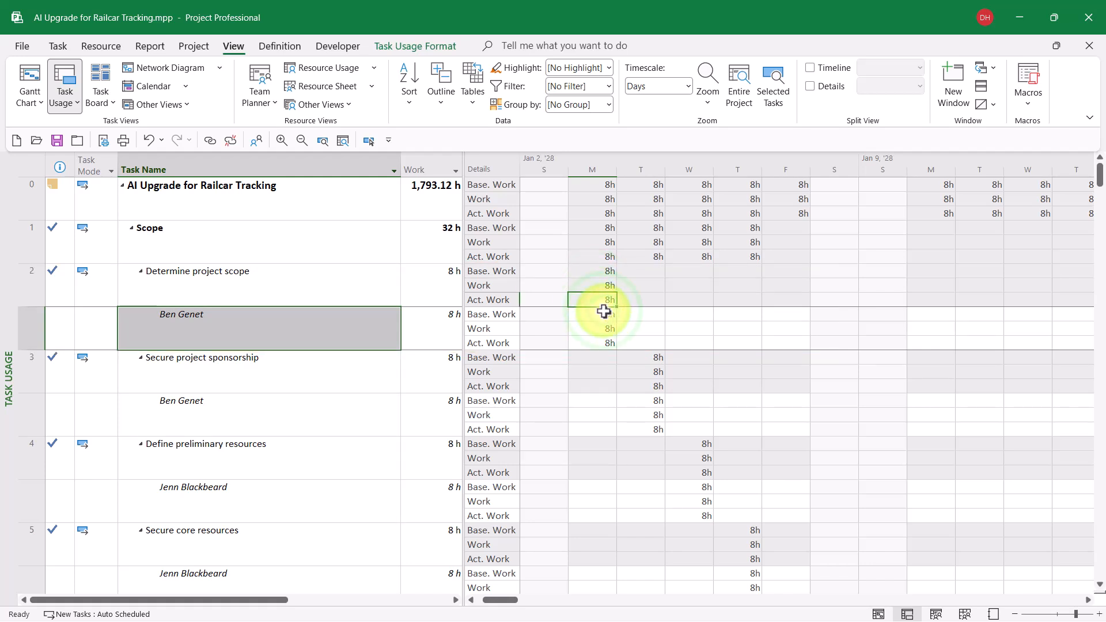
pyautogui.click(603, 317)
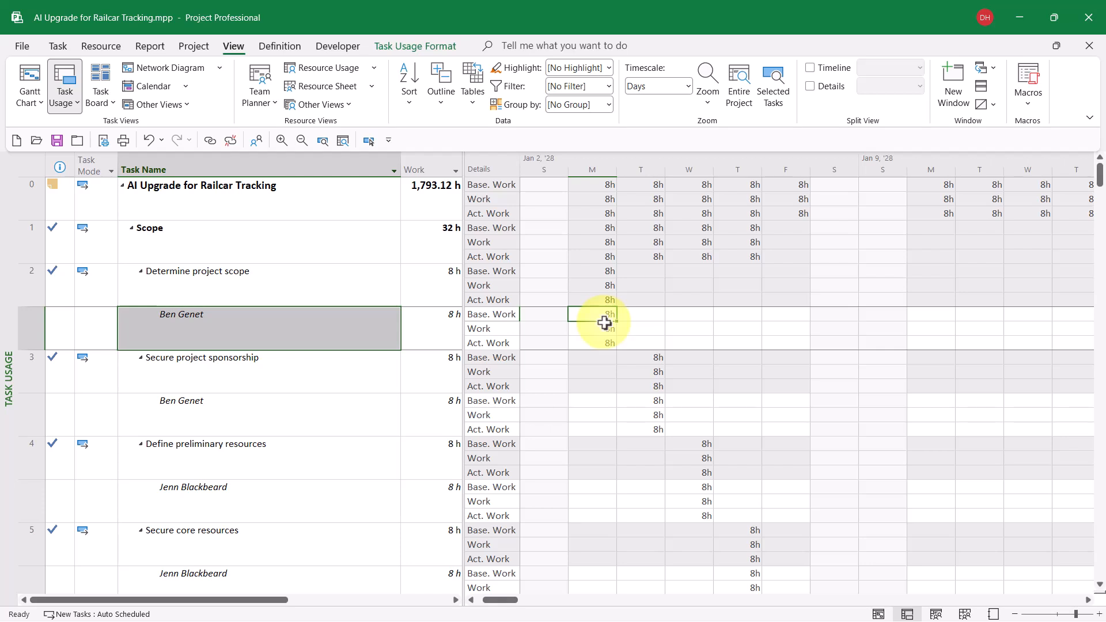
pyautogui.click(605, 328)
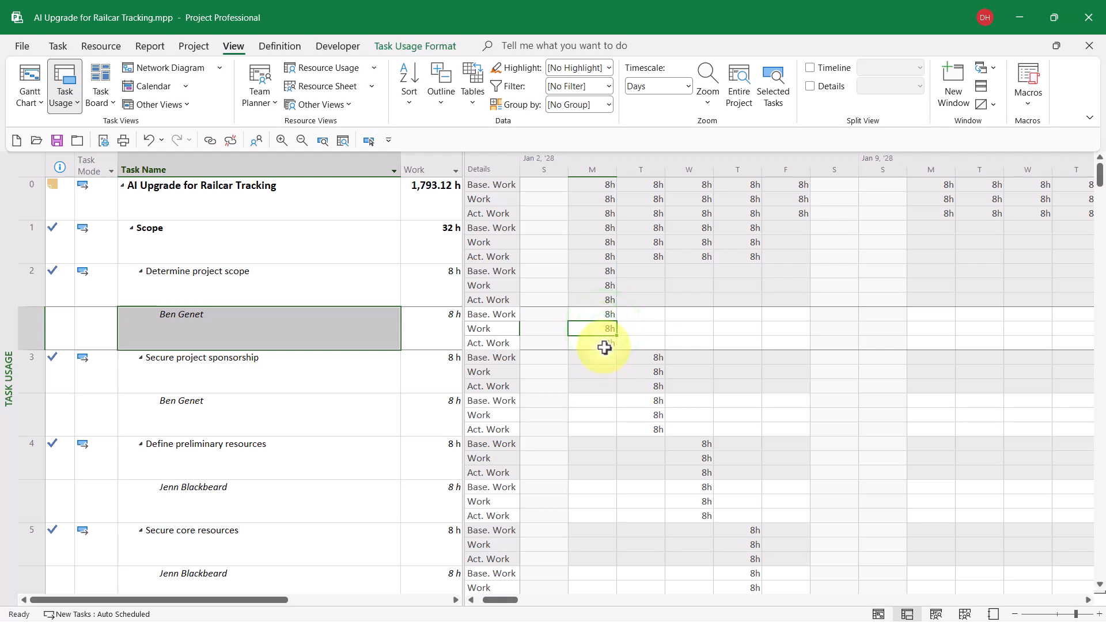
pyautogui.click(604, 344)
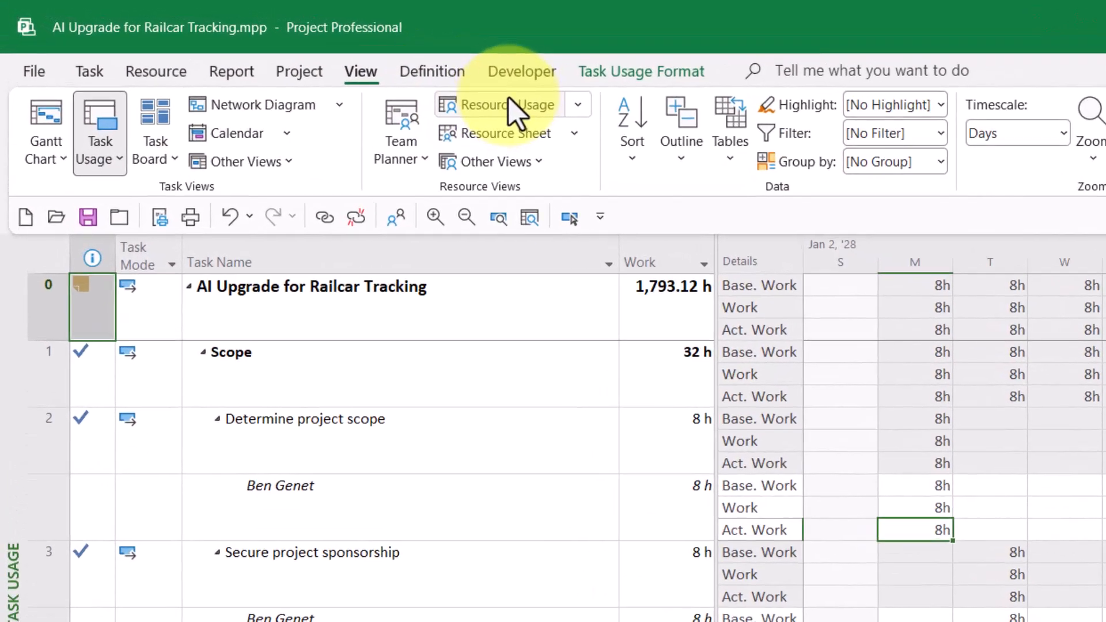
# - Switch to the Resource Usage view and review the task assignments listed under resource 1
pyautogui.click(323, 67)
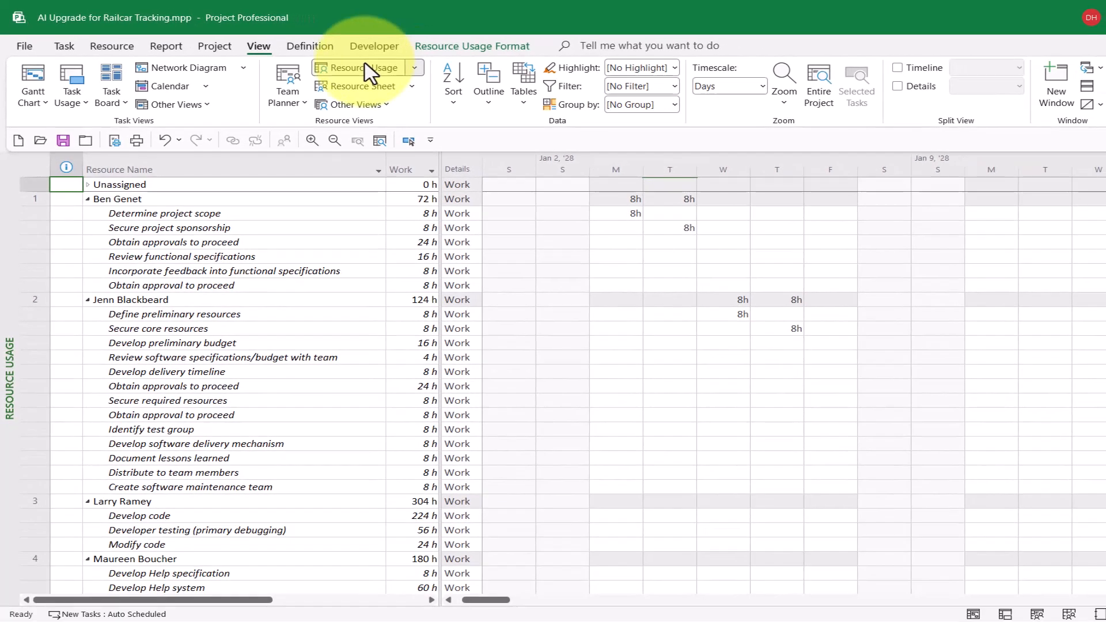
pyautogui.click(263, 196)
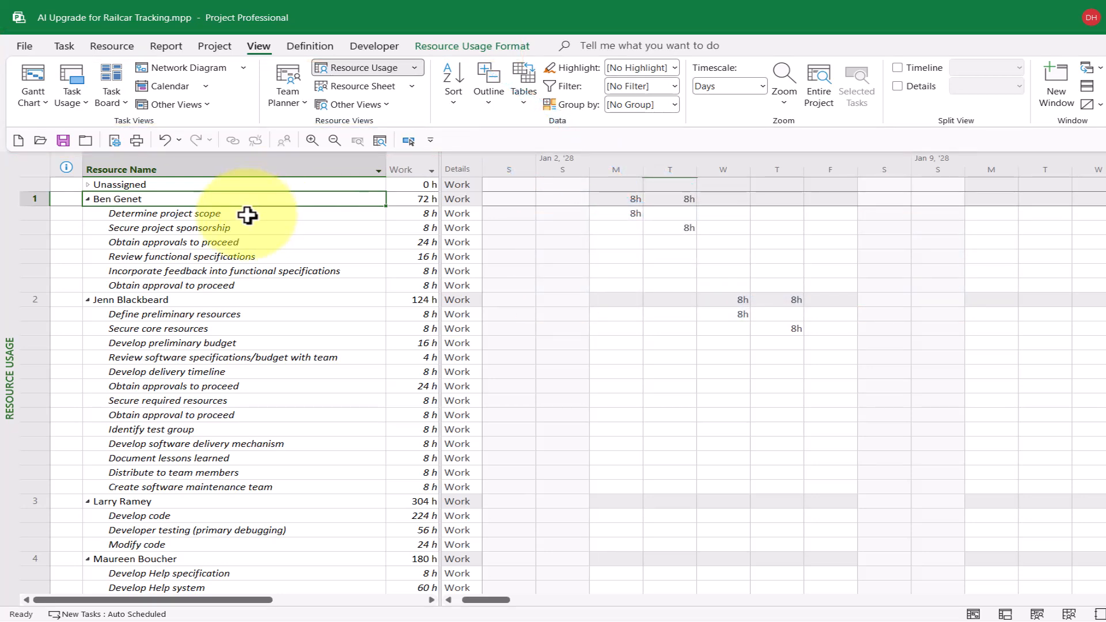
pyautogui.click(246, 215)
pyautogui.moveTo(247, 231); pyautogui.dragTo(239, 285)
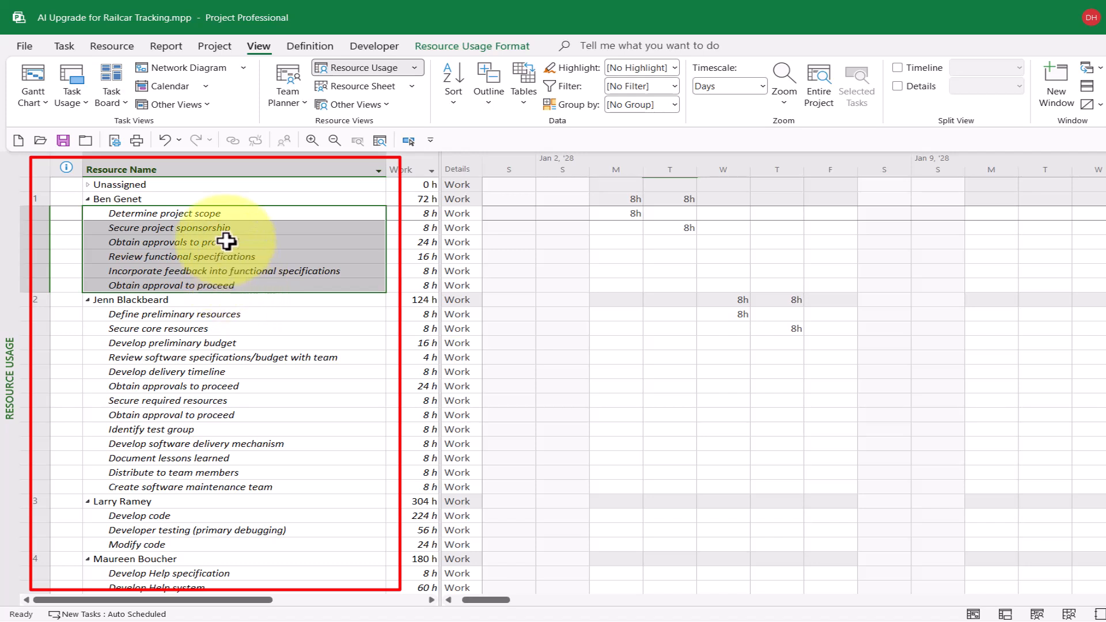
pyautogui.click(218, 201)
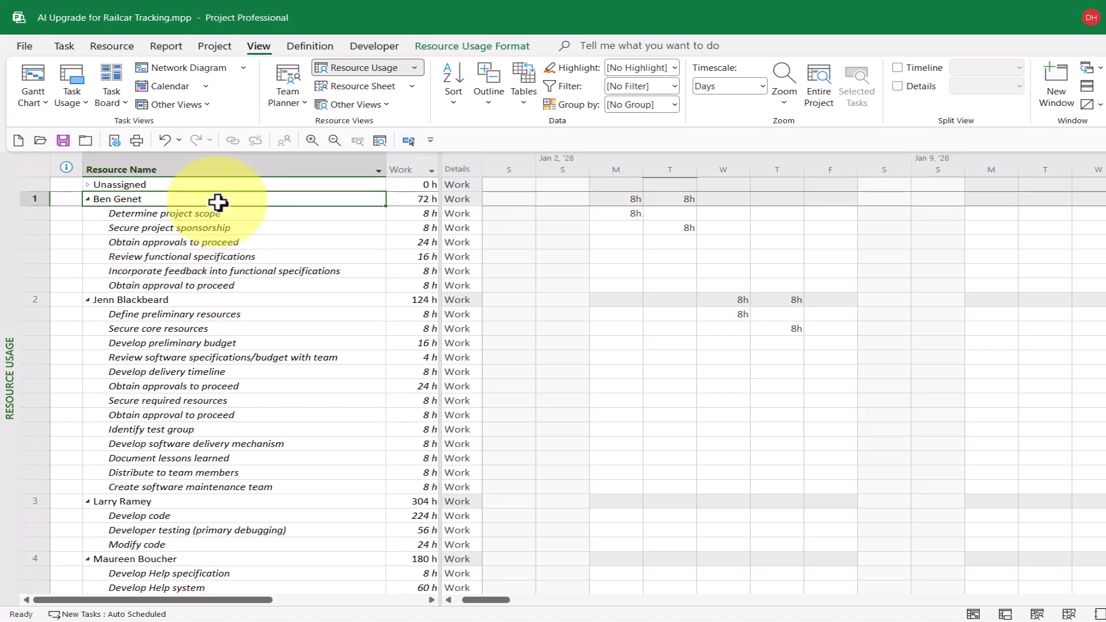
# - Add Remaining Availability and Work Availability to the fields shown in the Resource Usage timephased details
pyautogui.rightClick(547, 240)
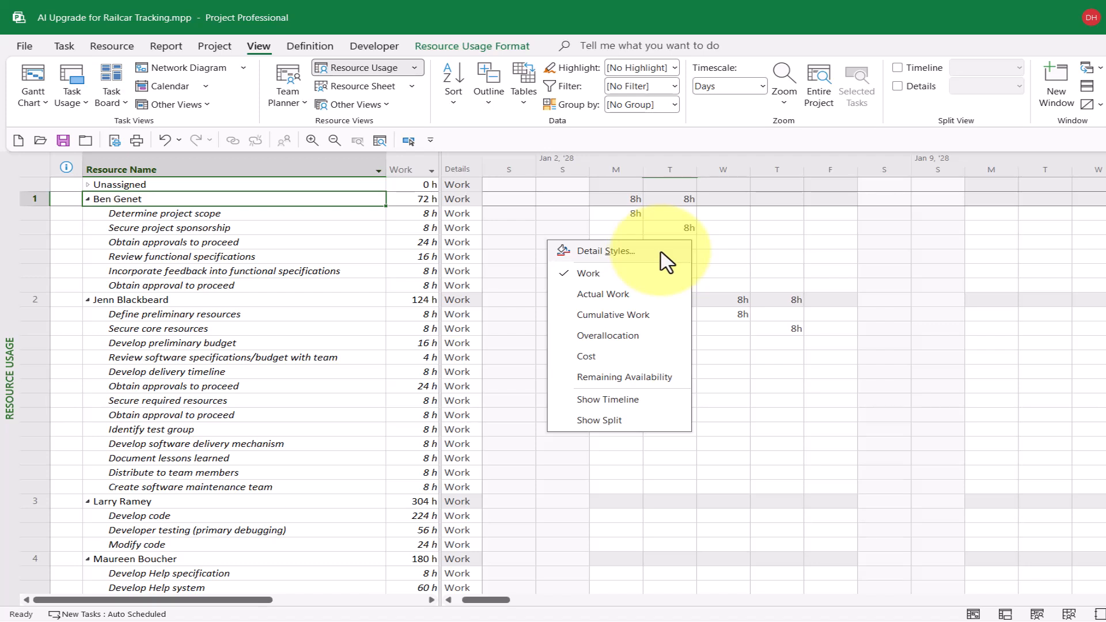
pyautogui.click(658, 379)
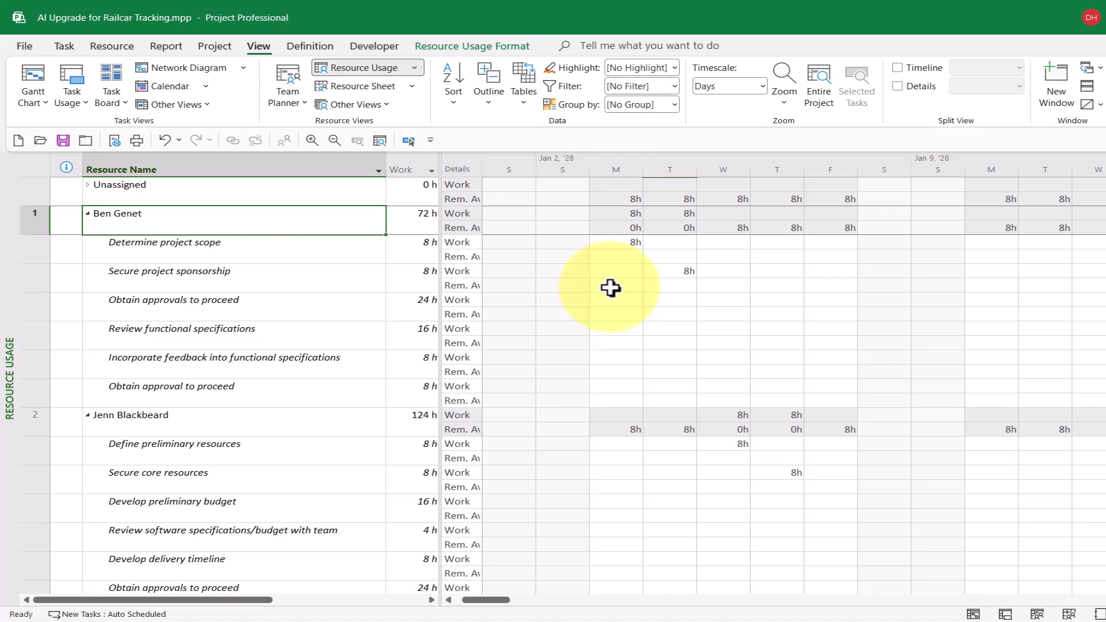
pyautogui.rightClick(610, 288)
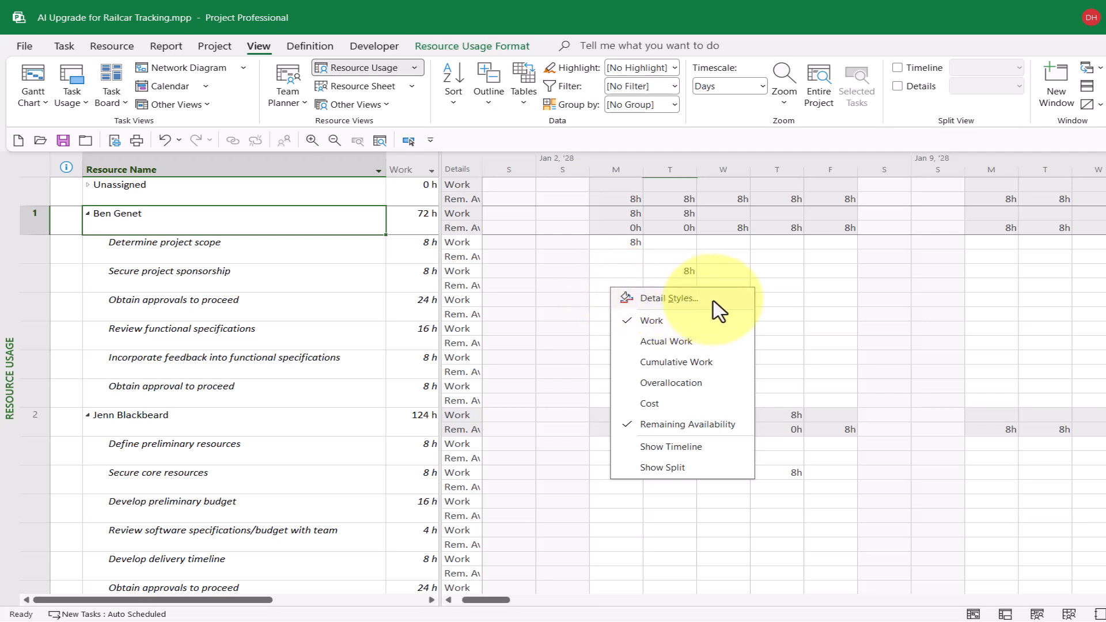
pyautogui.click(668, 299)
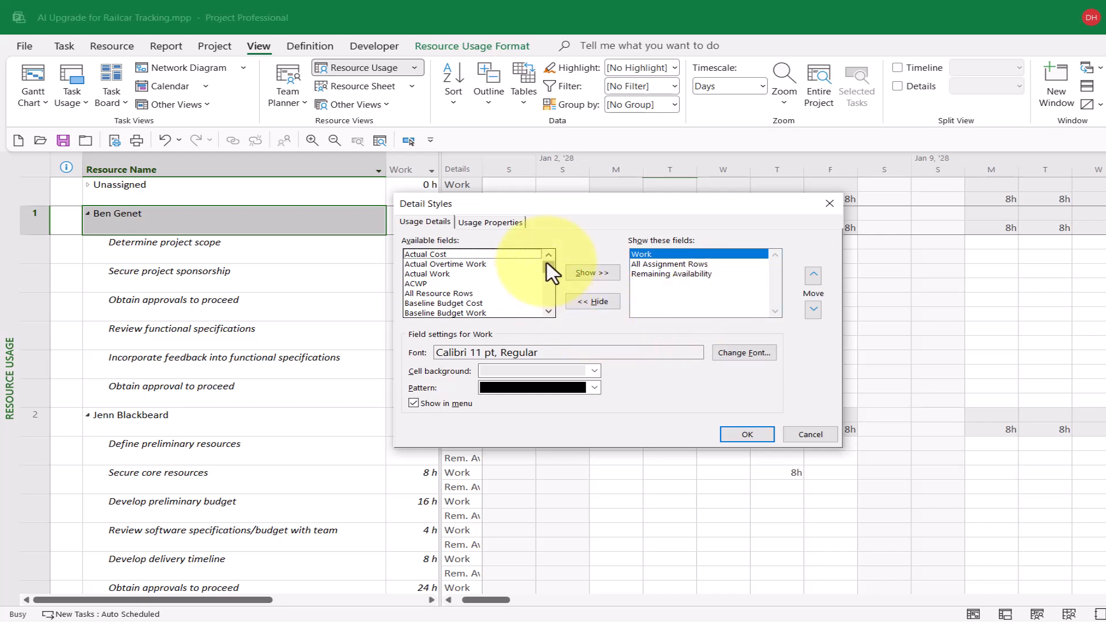
pyautogui.moveTo(551, 273); pyautogui.dragTo(556, 311)
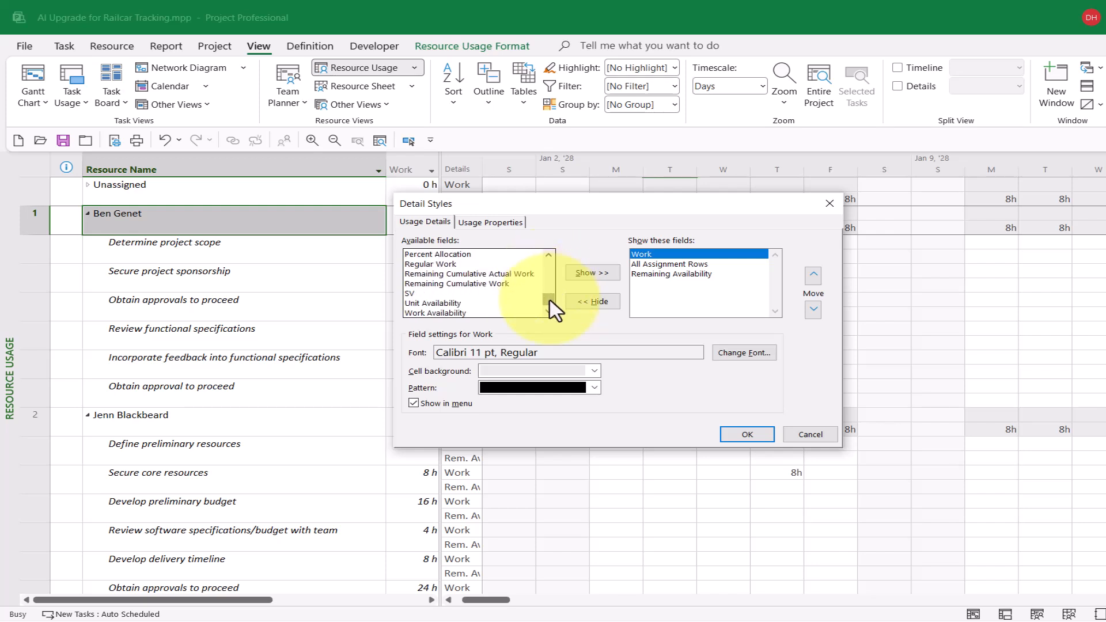
pyautogui.click(464, 314)
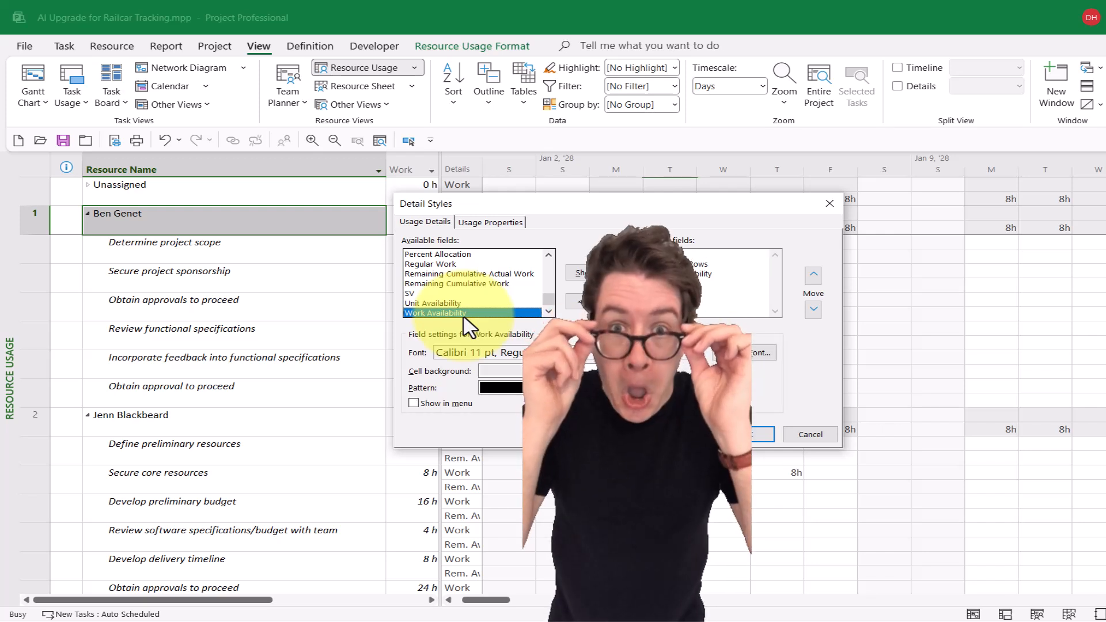
pyautogui.click(593, 271)
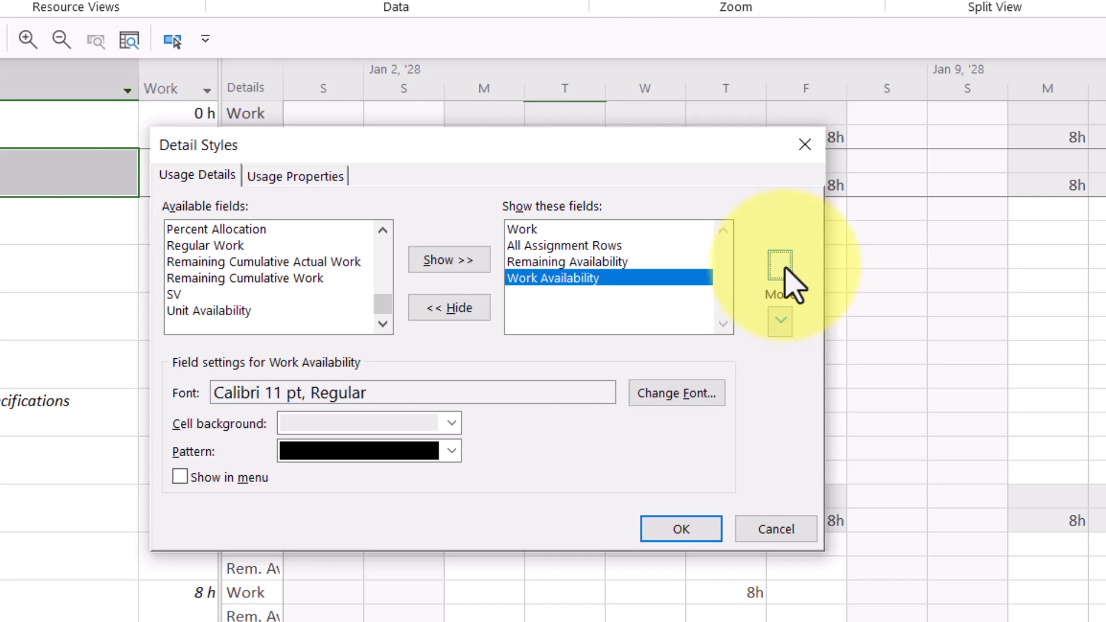
# - Reorder the detail styles so Work Availability is first, above Work, and widen the Details column to fit its labels
pyautogui.click(733, 275)
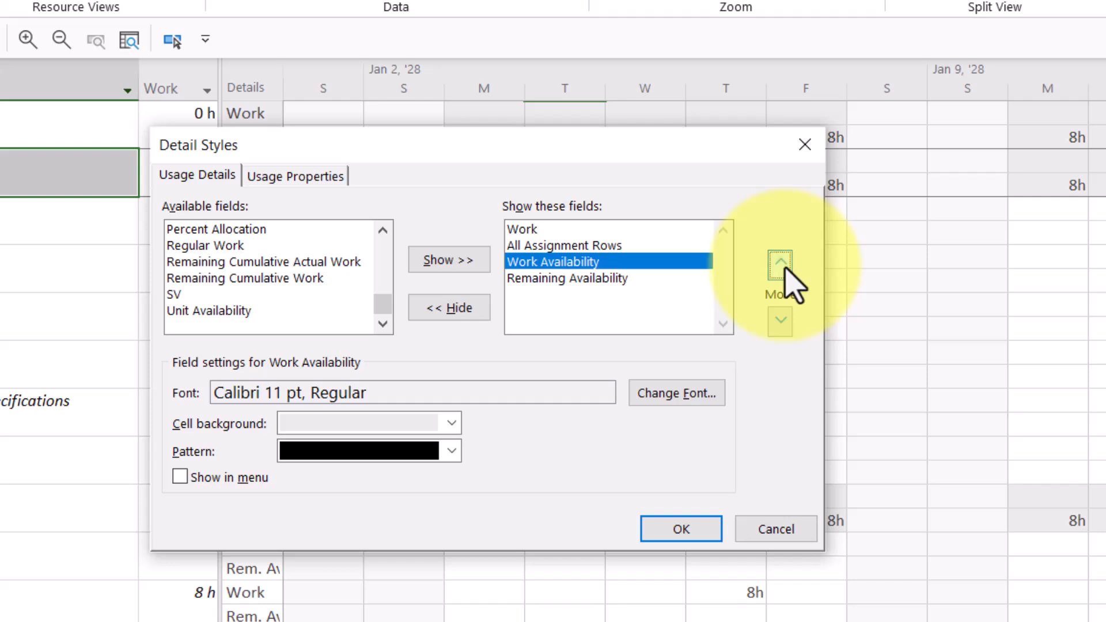
pyautogui.click(781, 264)
pyautogui.click(781, 264)
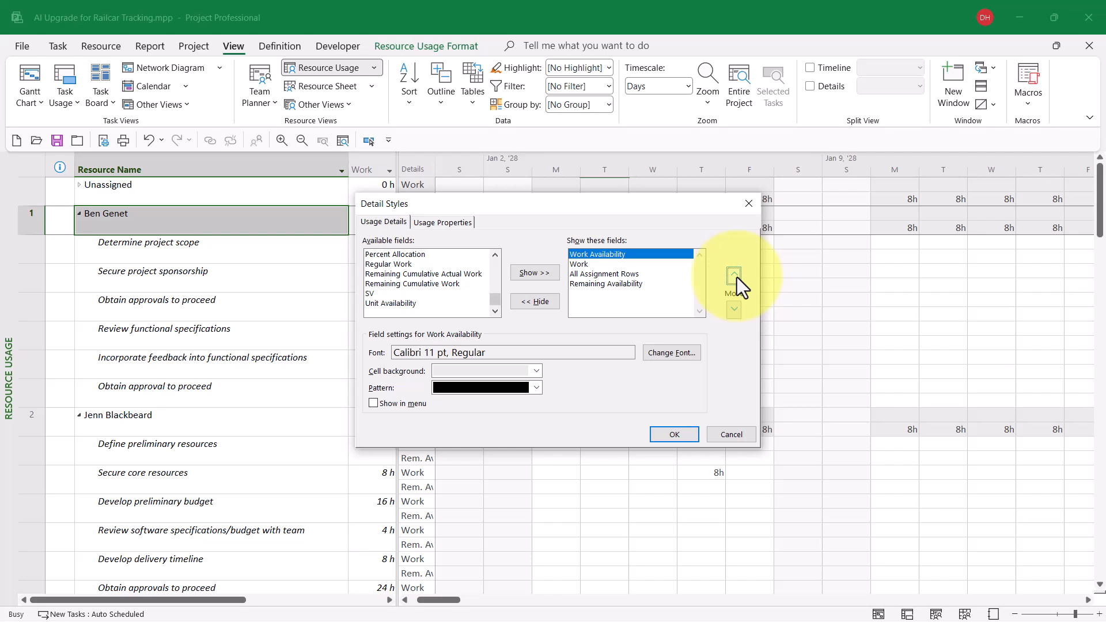
pyautogui.click(677, 433)
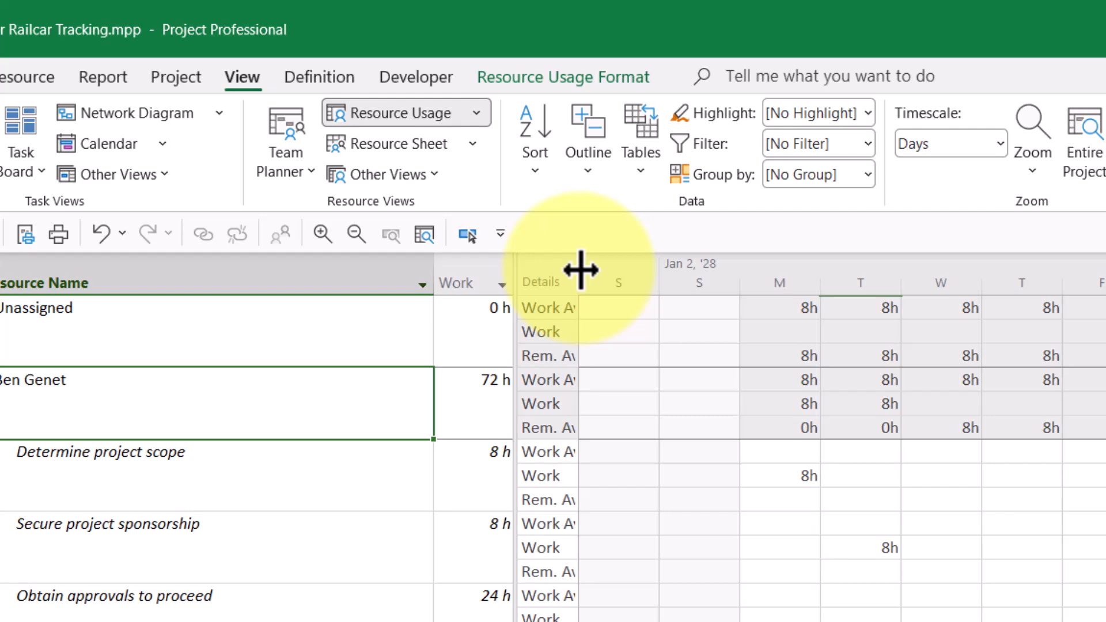
pyautogui.doubleClick(581, 270)
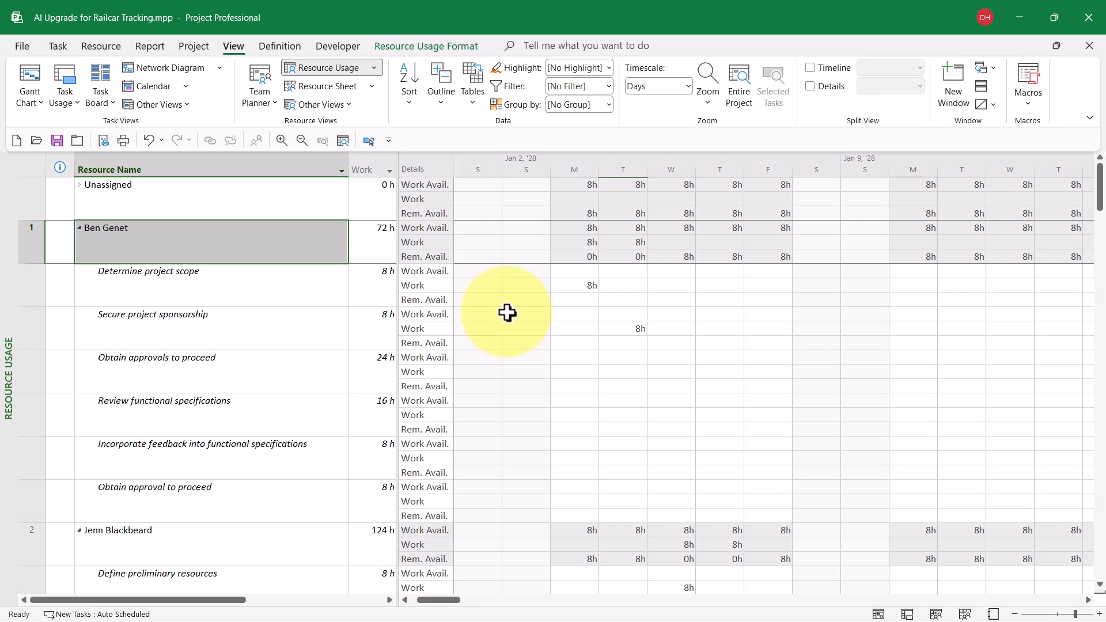
# - Compare resource 1's work availability, assigned work and remaining availability on Monday and Tuesday of the Jan 2, '28 week
pyautogui.click(585, 232)
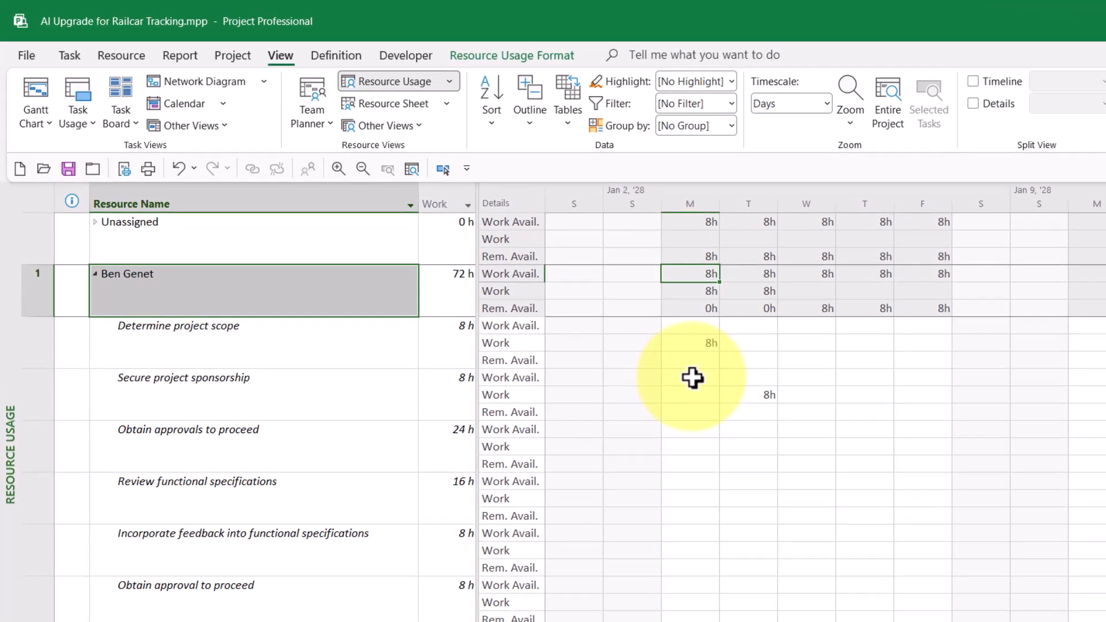
pyautogui.click(711, 291)
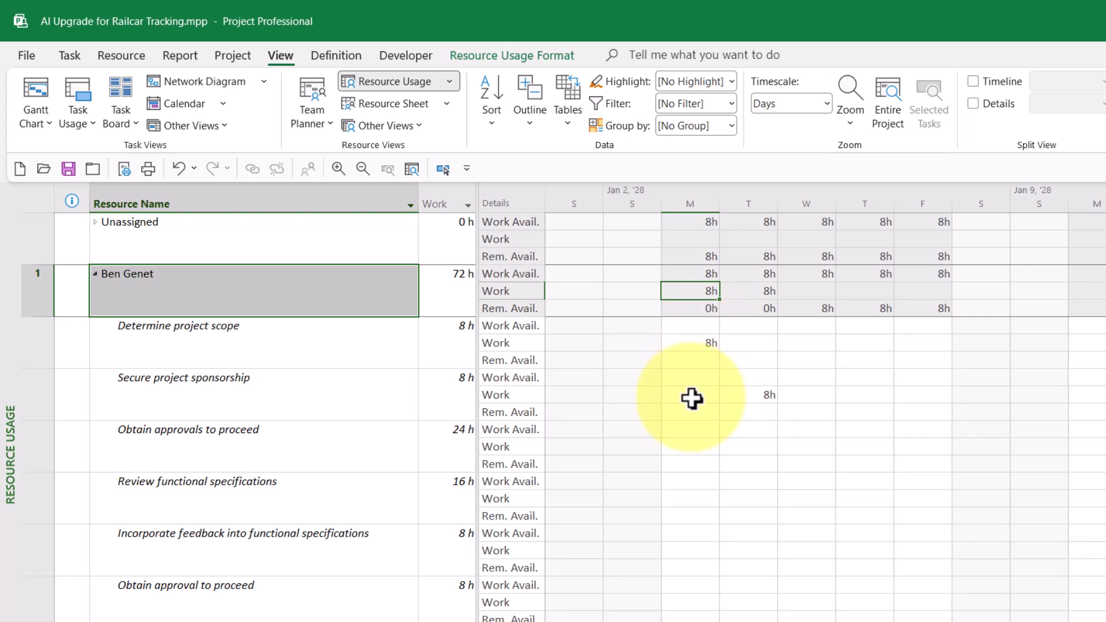
pyautogui.click(693, 307)
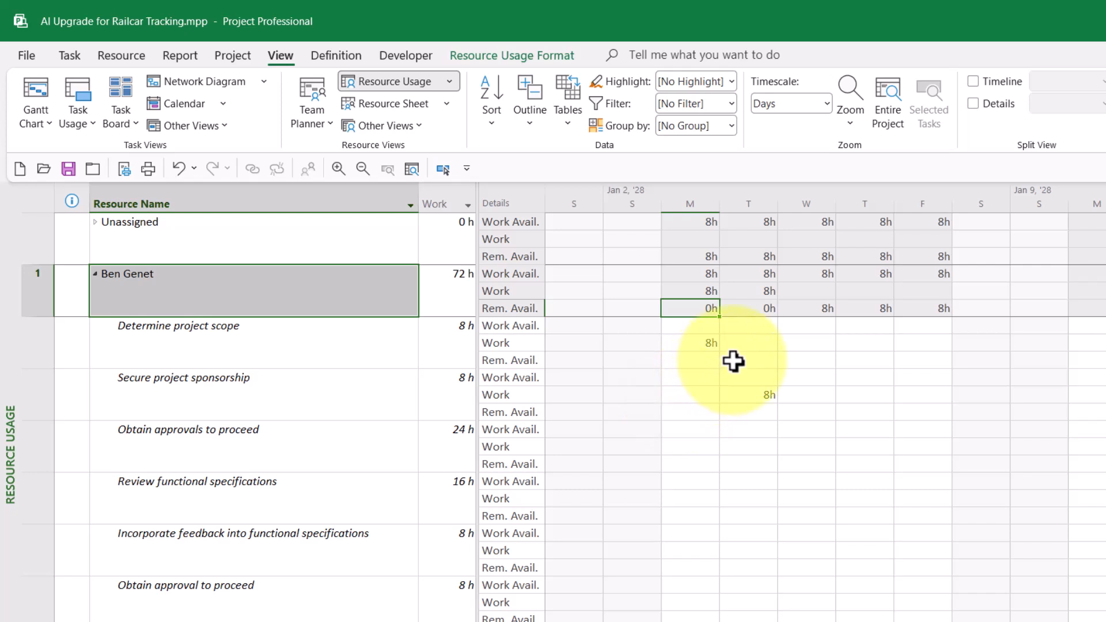
pyautogui.click(764, 280)
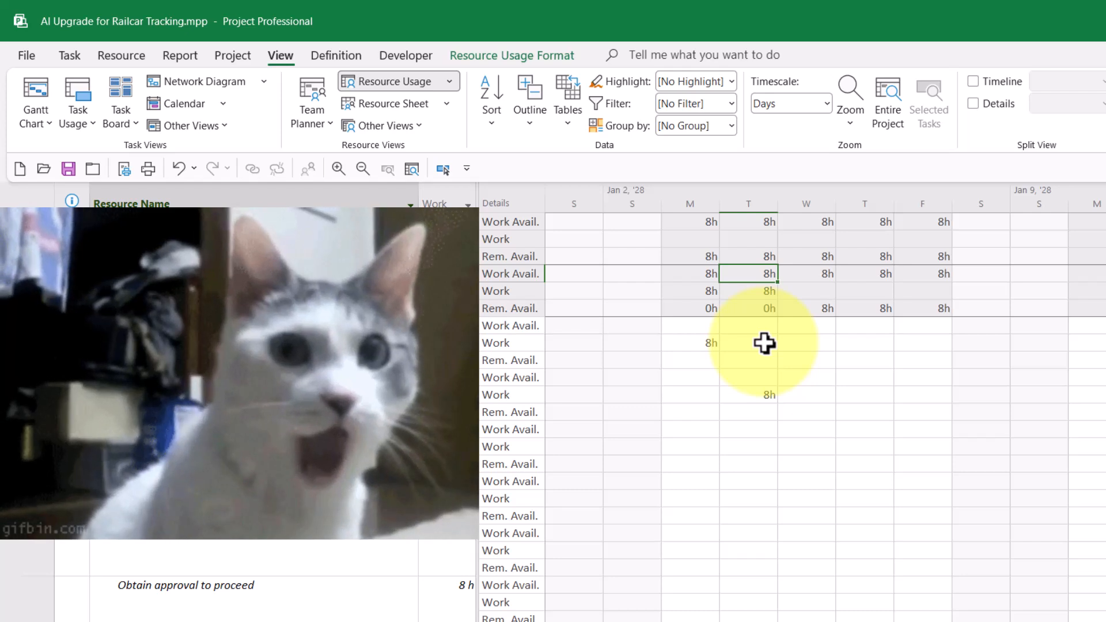
pyautogui.click(767, 291)
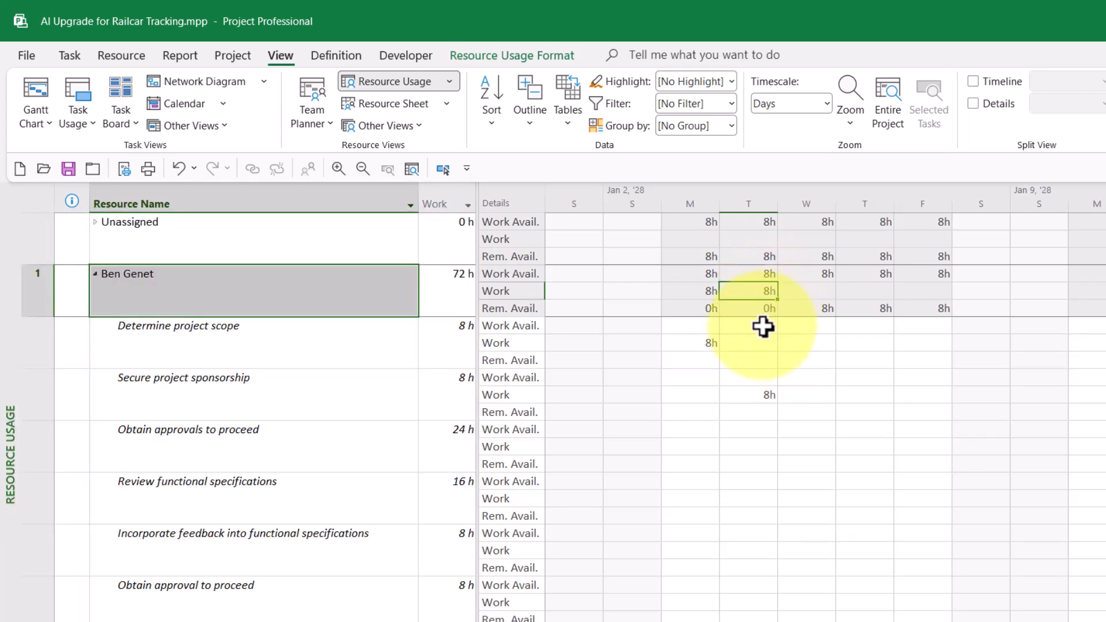
pyautogui.click(762, 313)
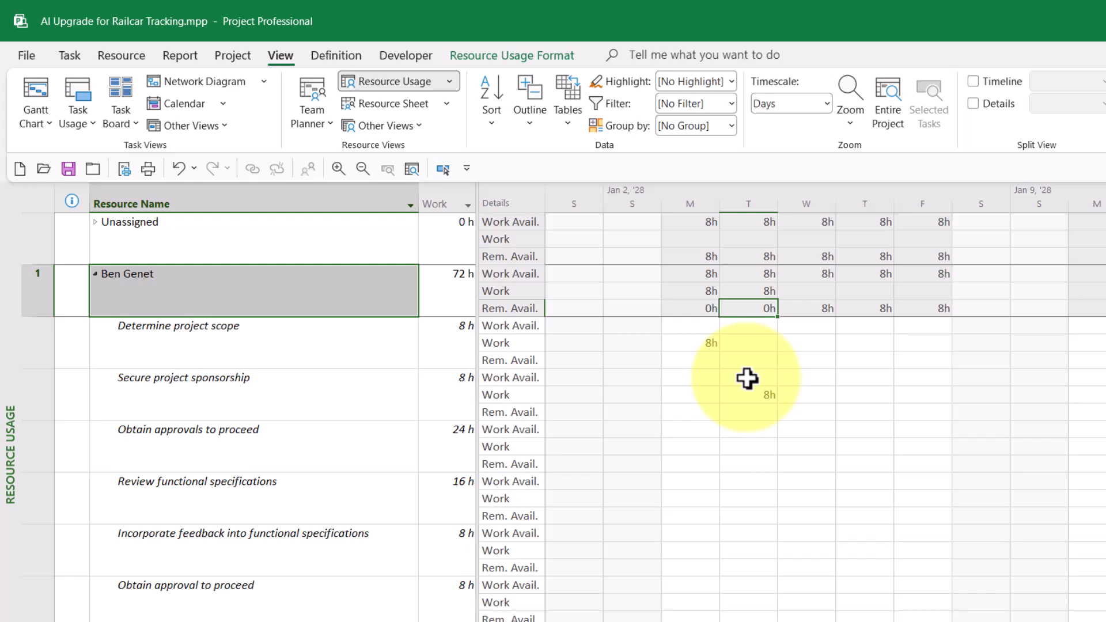
# - Check resource 1's work availability and remaining availability for Wednesday through Friday of the Jan 2, '28 week
pyautogui.click(815, 276)
pyautogui.click(863, 277)
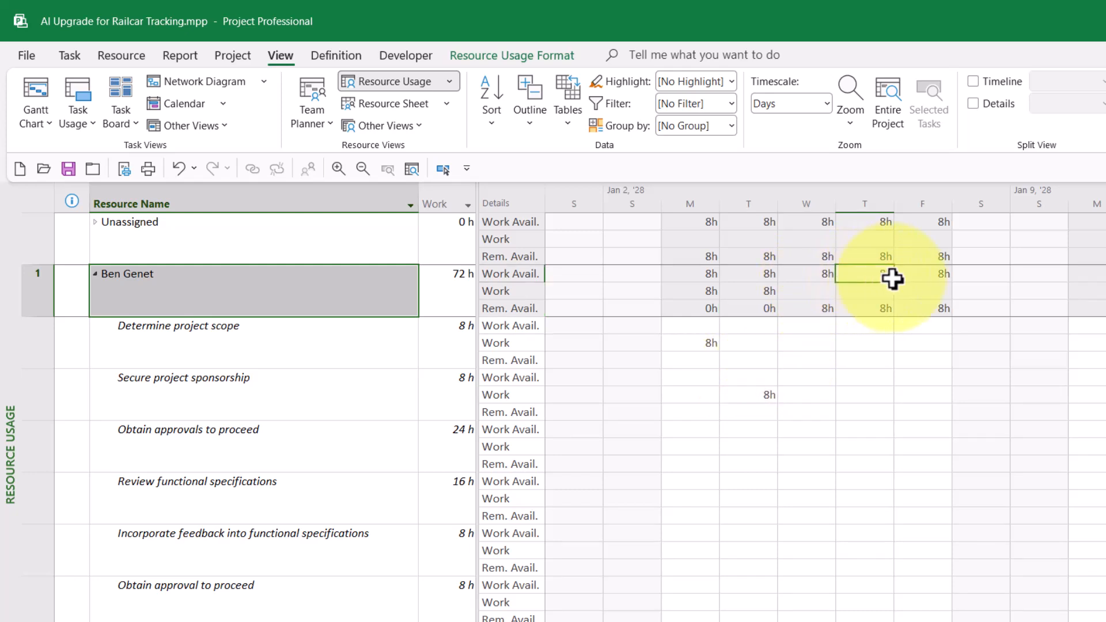
pyautogui.click(929, 275)
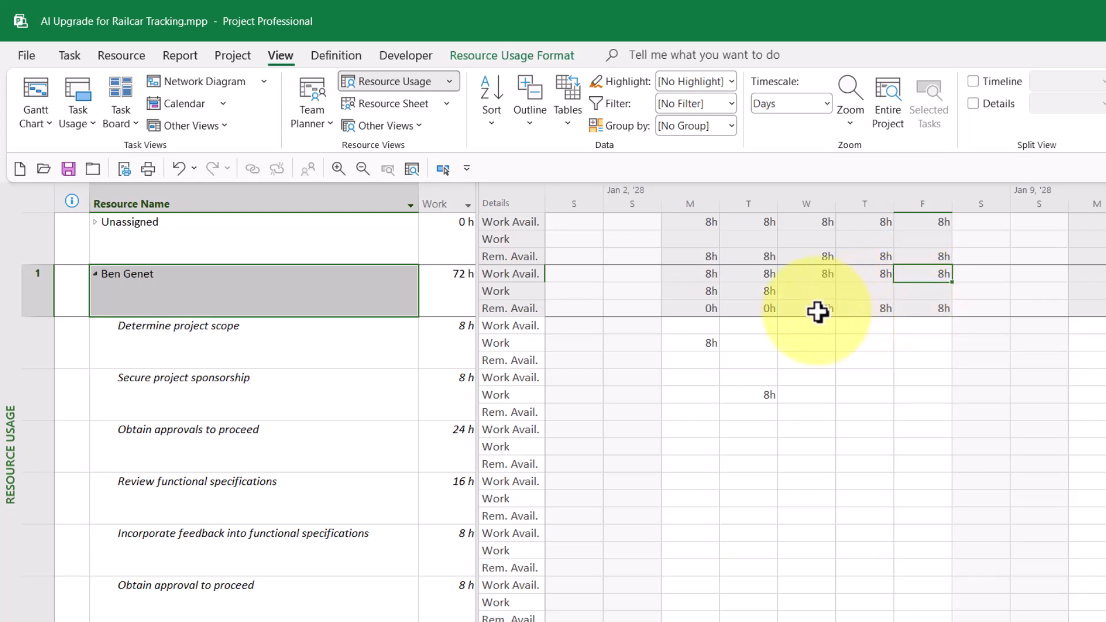
pyautogui.click(818, 312)
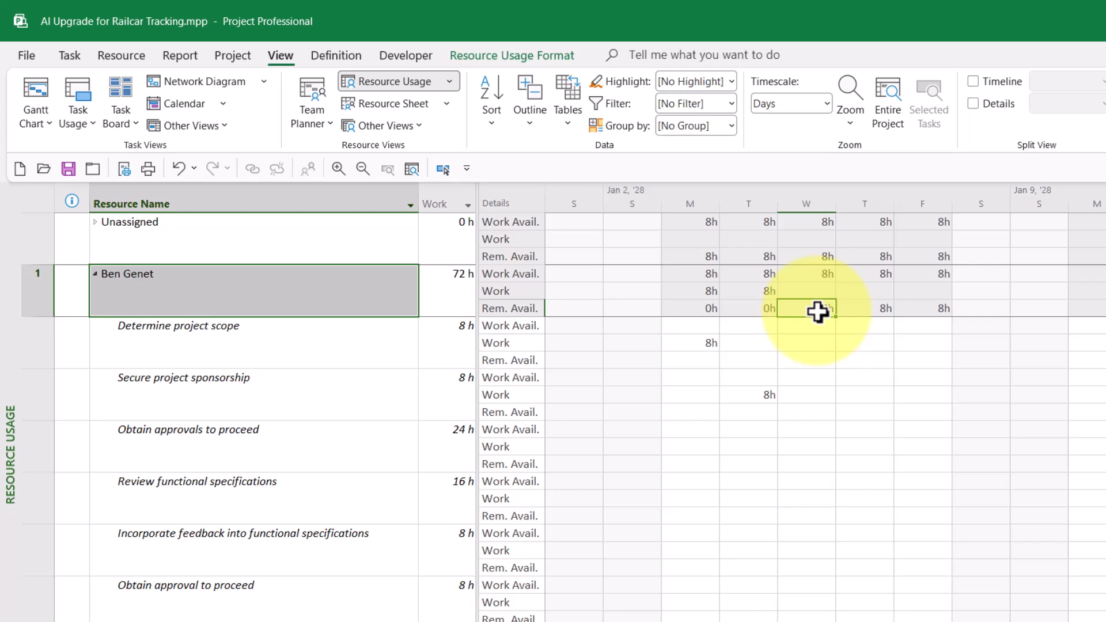
pyautogui.click(846, 311)
pyautogui.click(914, 309)
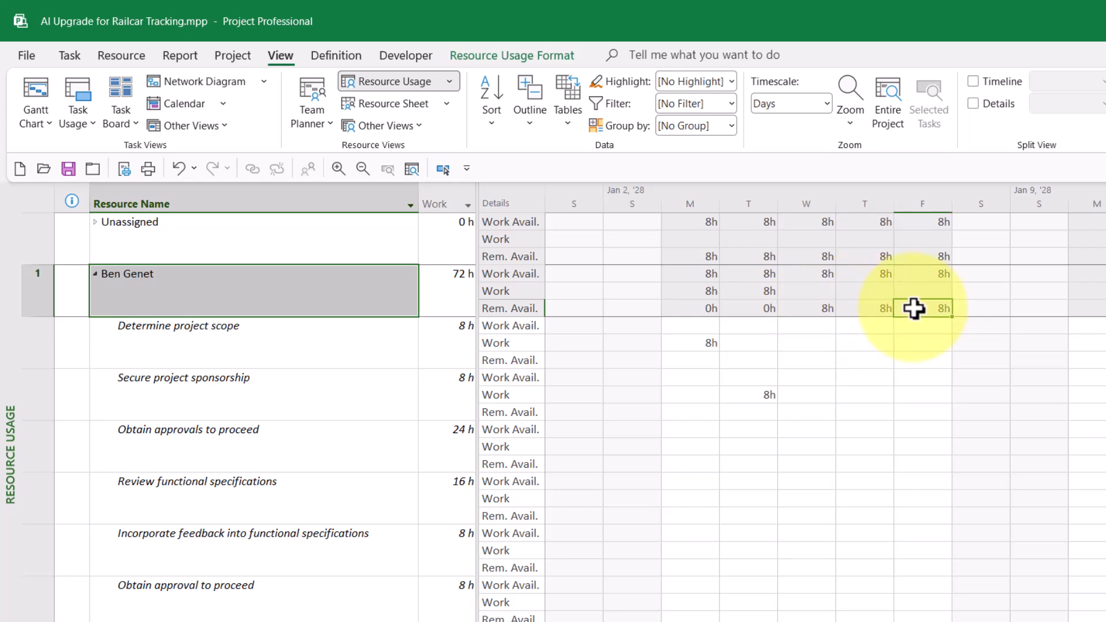